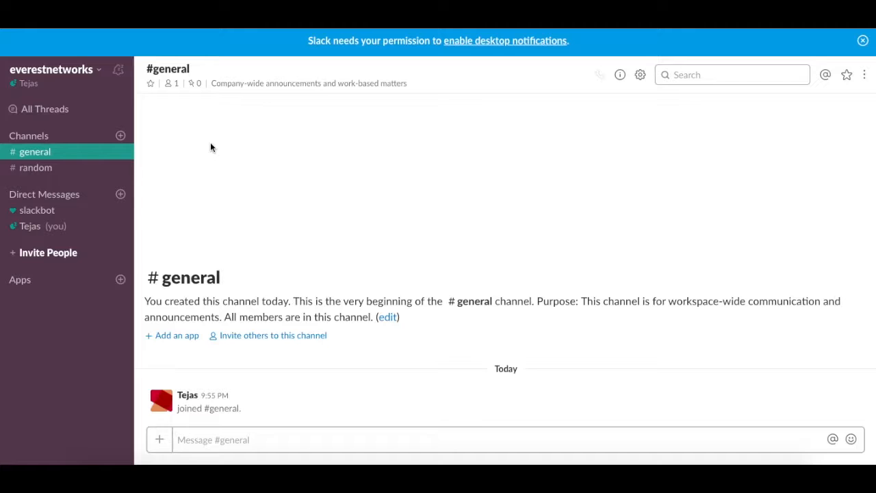
Create a public channel named configpush in the Slack workspace
left_click(121, 136)
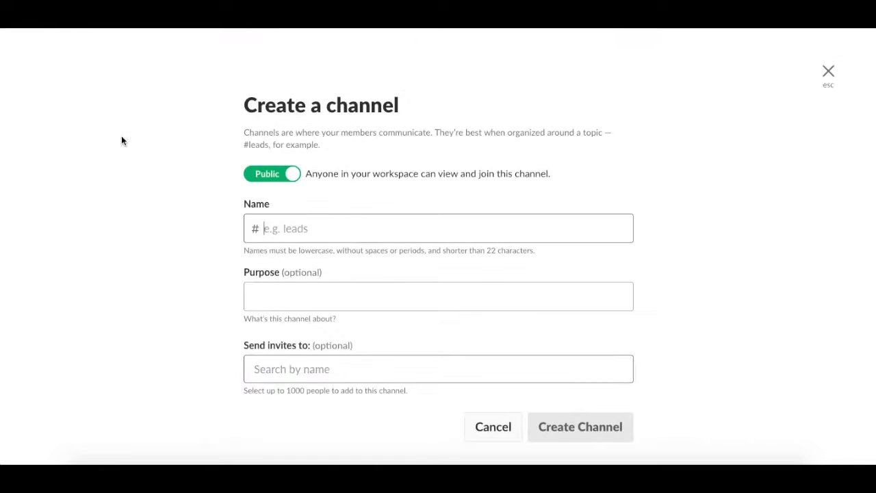
type("con")
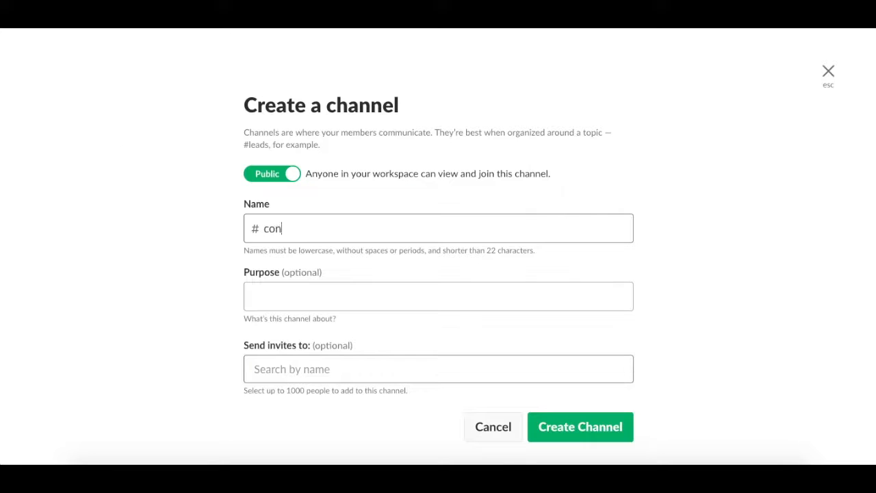
type("figpush")
left_click(553, 426)
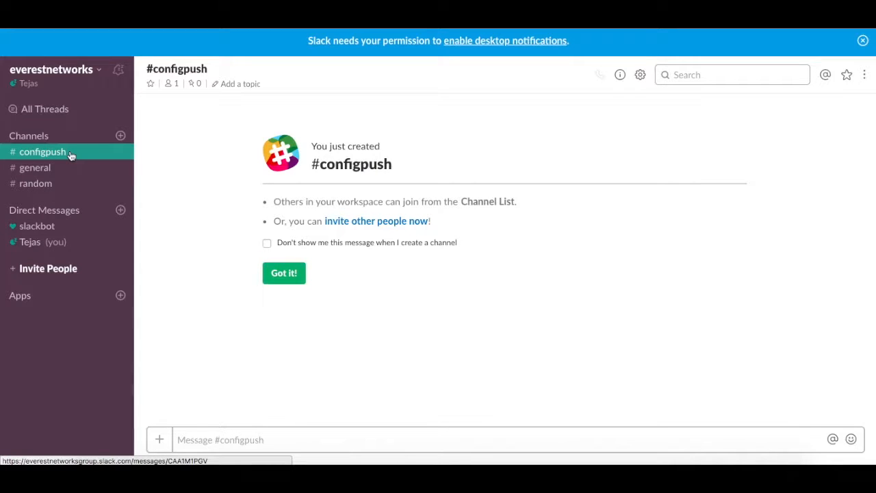
Search the workspace apps for "incoming" and open the Incoming WebHooks app page
left_click(121, 295)
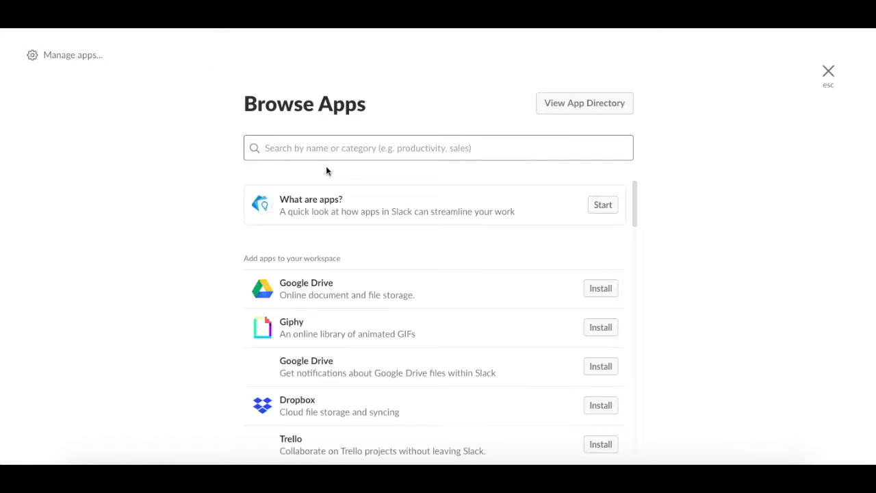
type("i")
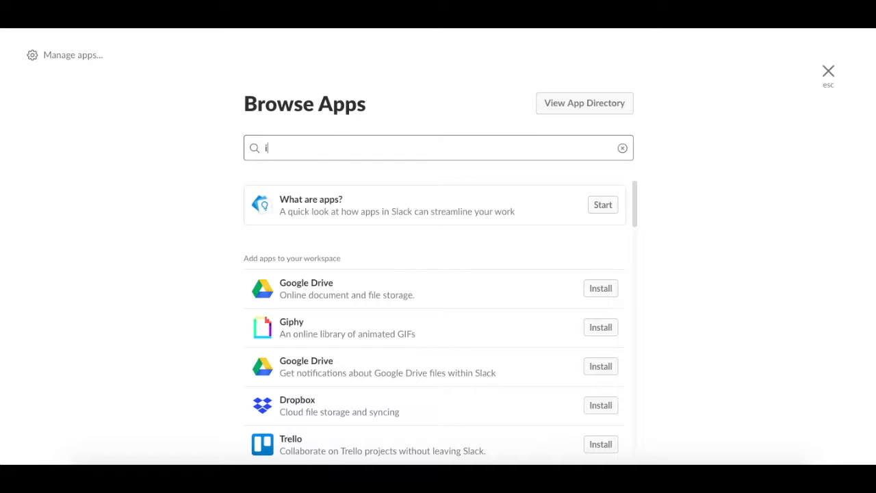
type("nc")
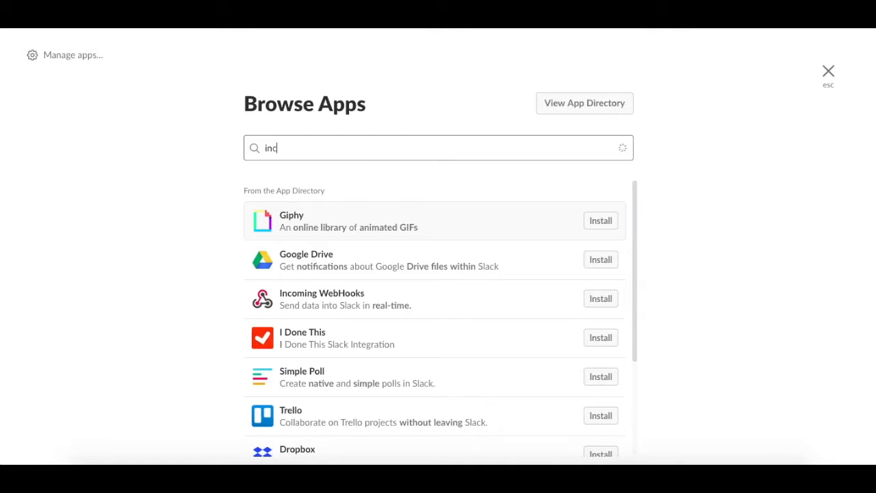
type("oming")
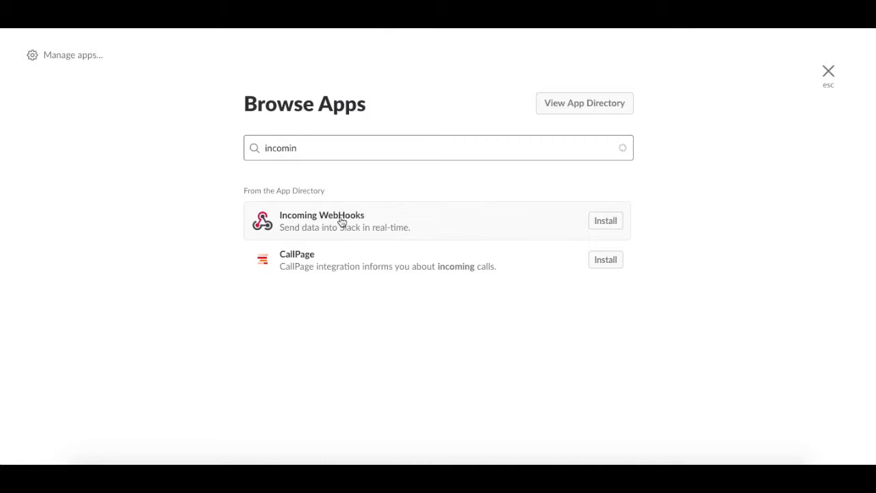
left_click(341, 221)
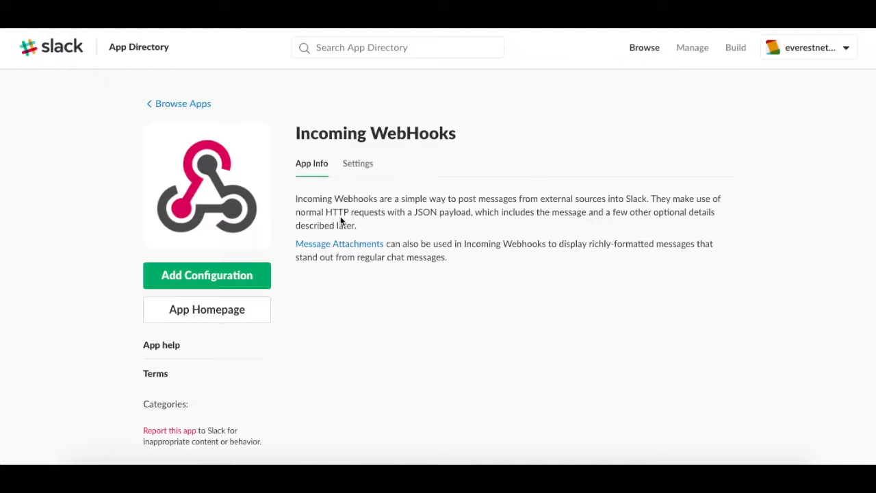
Add an Incoming WebHooks configuration that posts to the #configpush channel
left_click(236, 287)
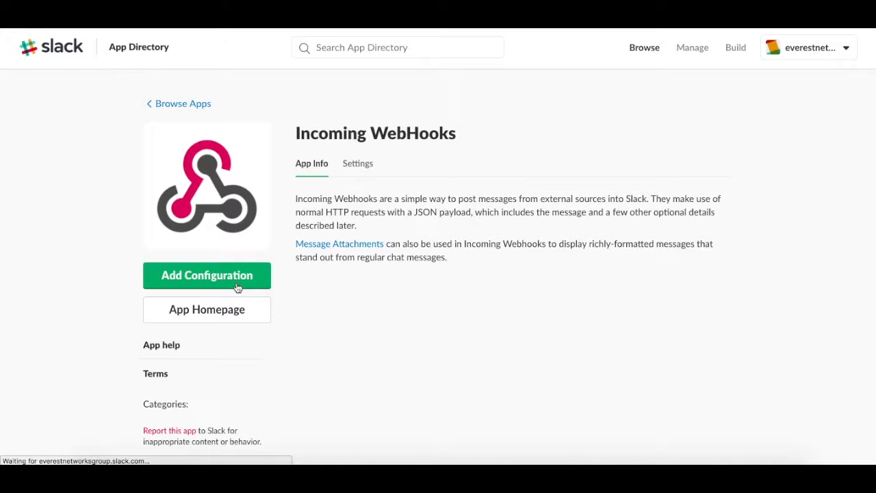
scroll(312, 348, "down", 3)
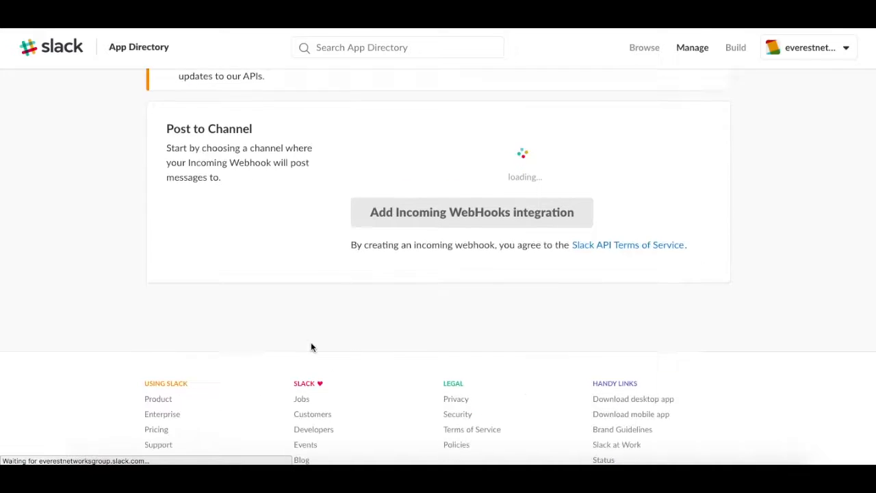
scroll(311, 347, "up", 2)
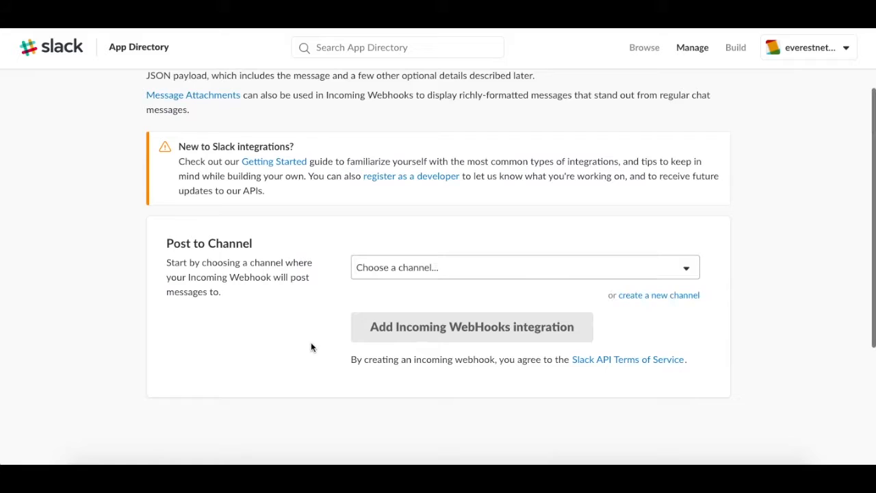
left_click(408, 274)
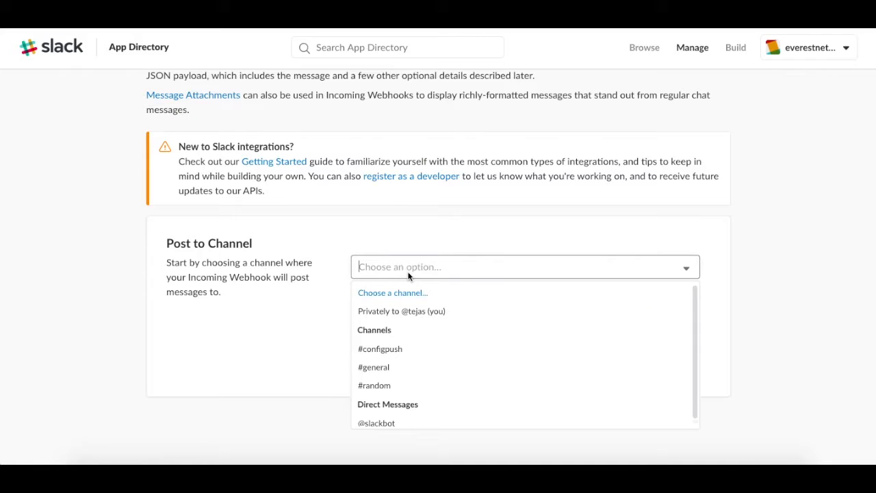
left_click(401, 349)
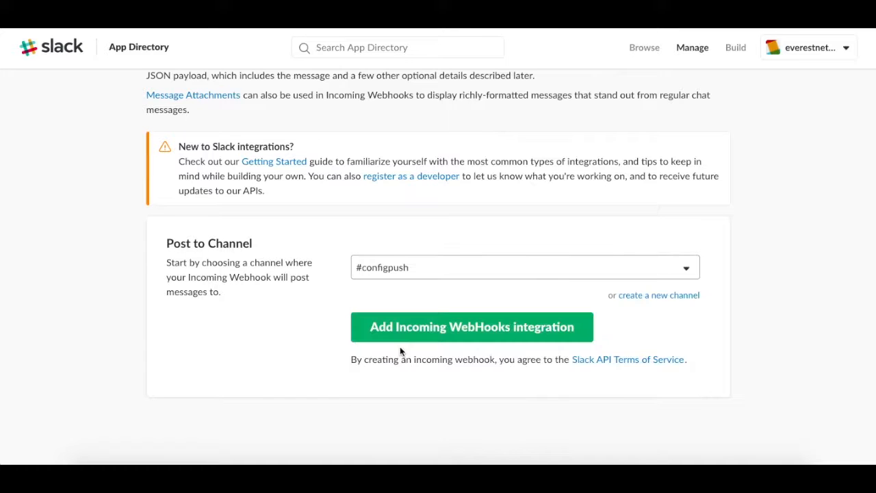
left_click(491, 337)
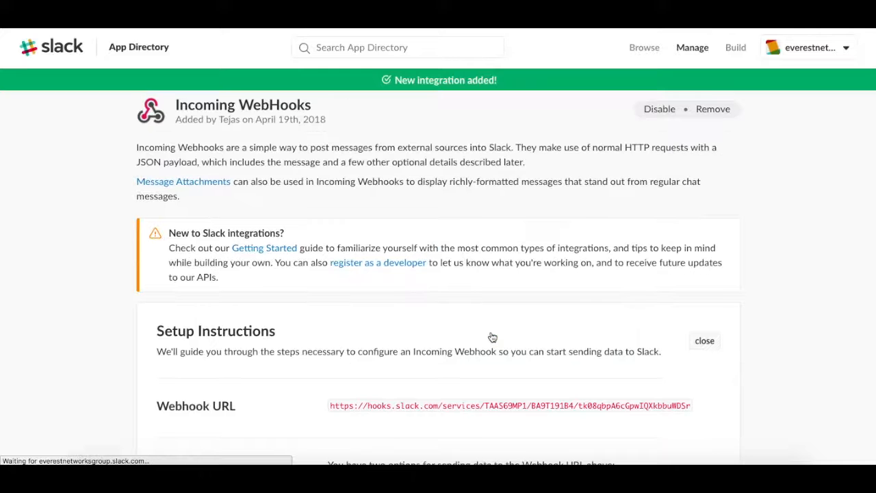
Copy the webhook URL from the new integration's setup instructions
scroll(492, 337, "down", 2)
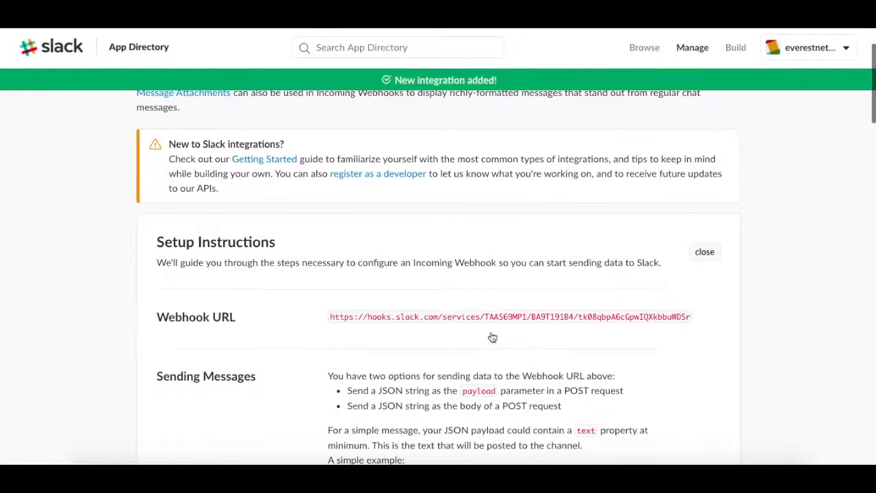
scroll(492, 337, "down", 1)
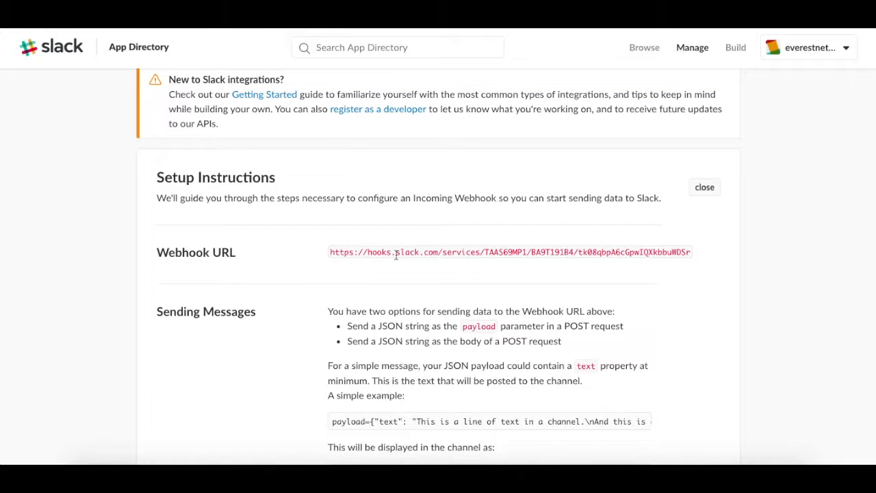
triple_click(396, 254)
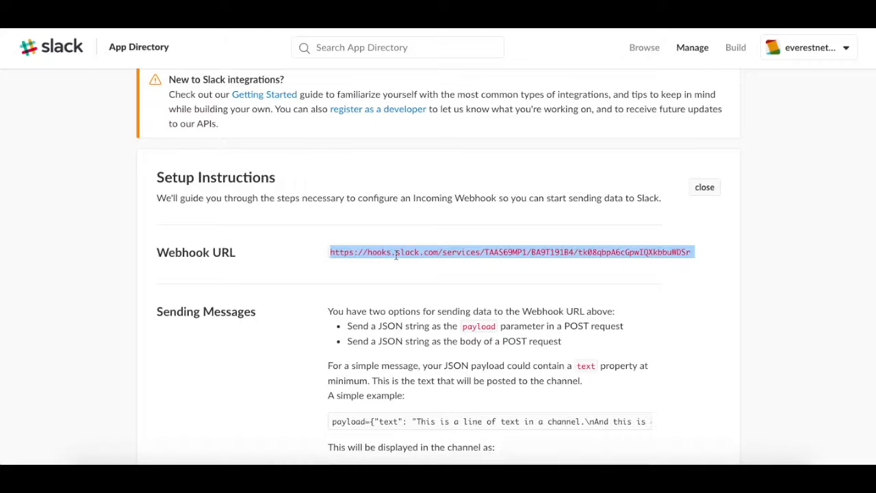
scroll(395, 255, "up", 2)
scroll(397, 257, "down", 3)
scroll(395, 255, "up", 1)
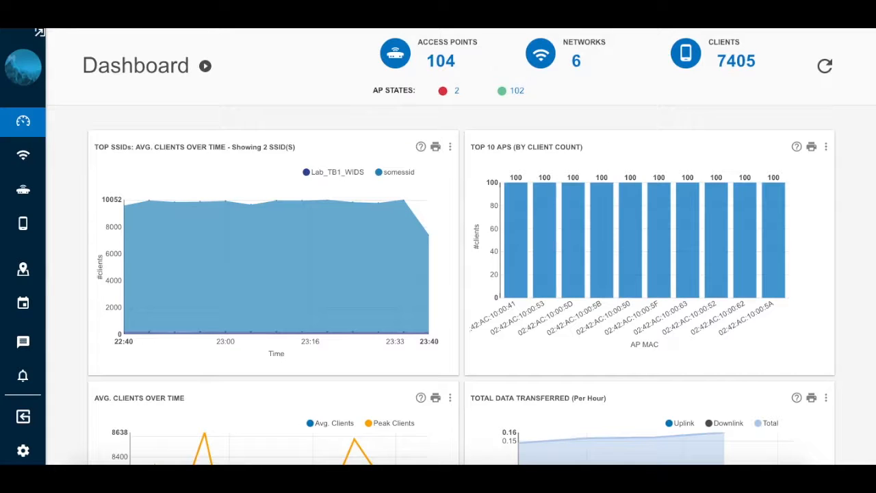
Switch to the wireless management dashboard and open the Slack integration within its Apps & Integrations settings
left_click(28, 453)
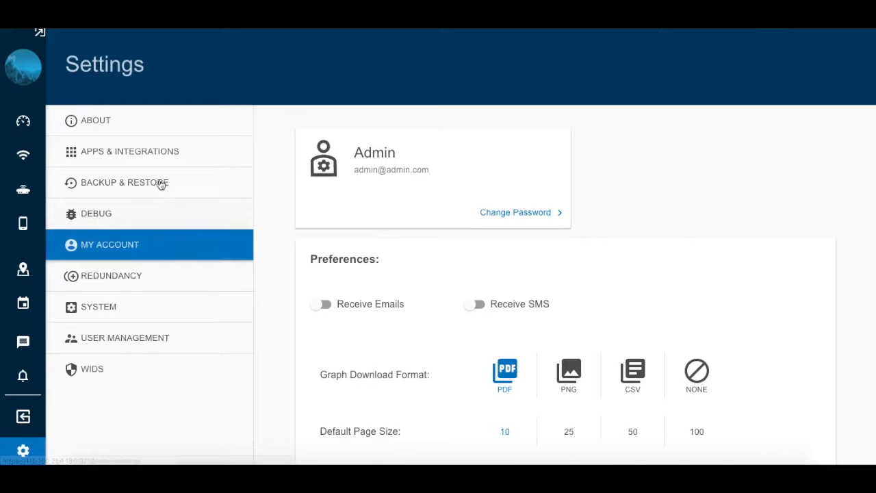
left_click(166, 157)
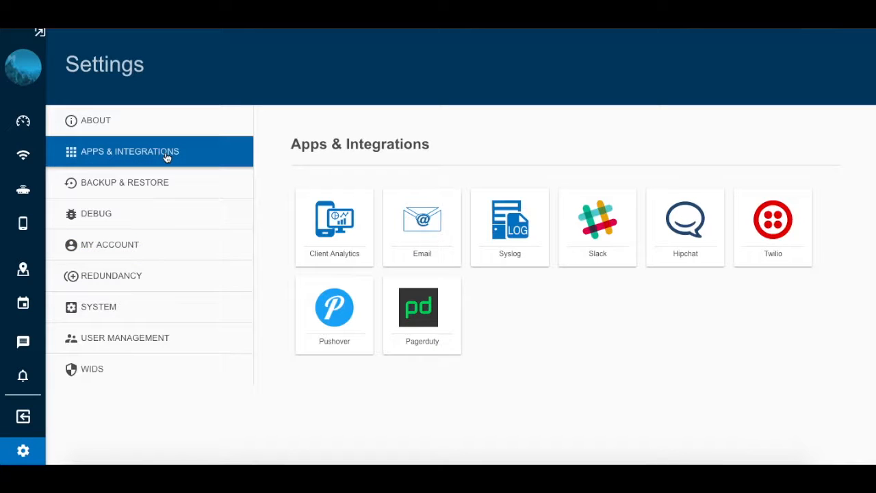
left_click(604, 217)
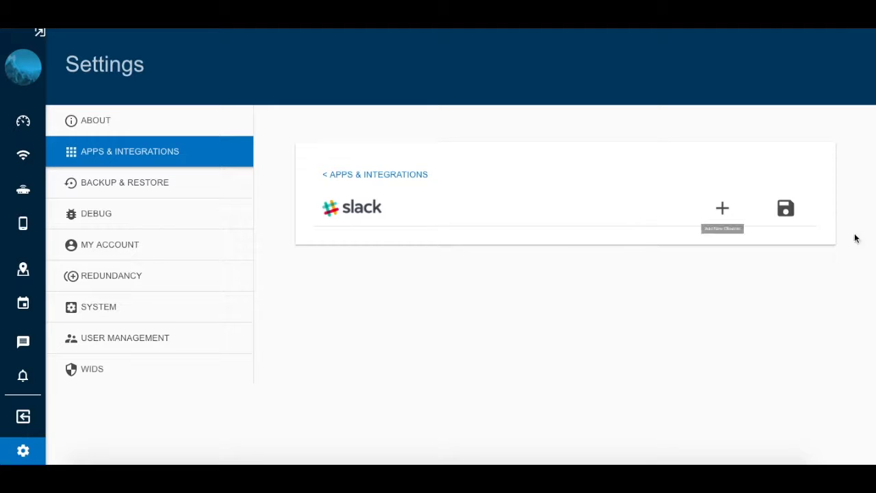
Add a Slack channel entry named configpush, paste the copied webhook URL into it and save the integration
left_click(730, 209)
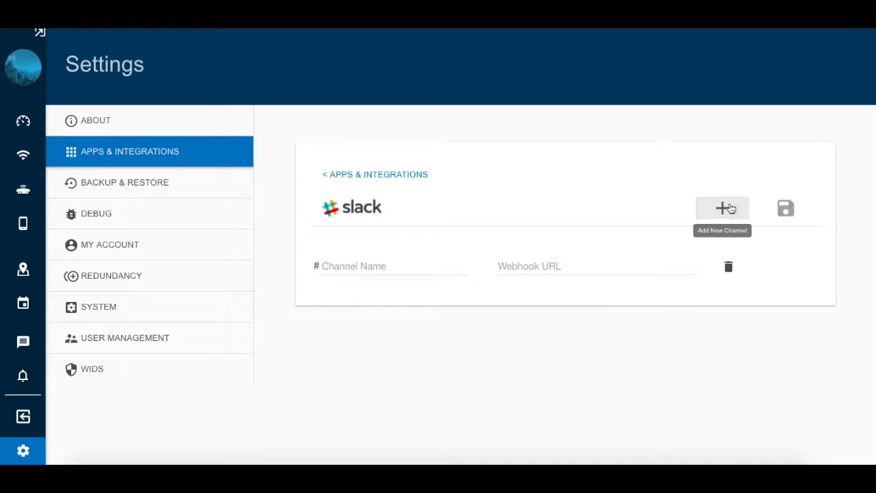
left_click(362, 269)
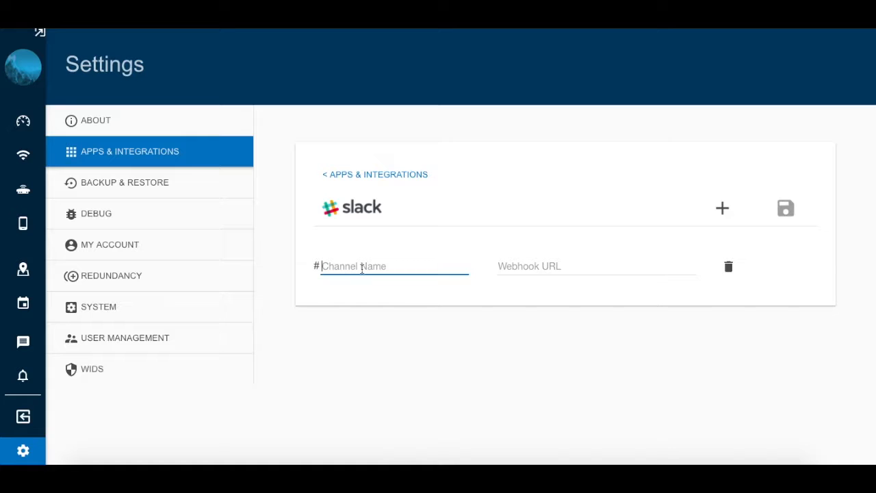
type("configpush")
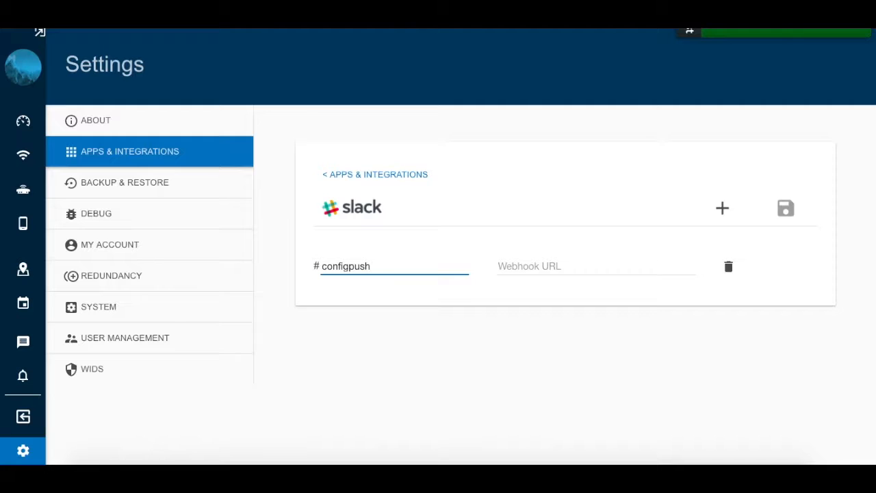
left_click(530, 267)
key("ctrl+v")
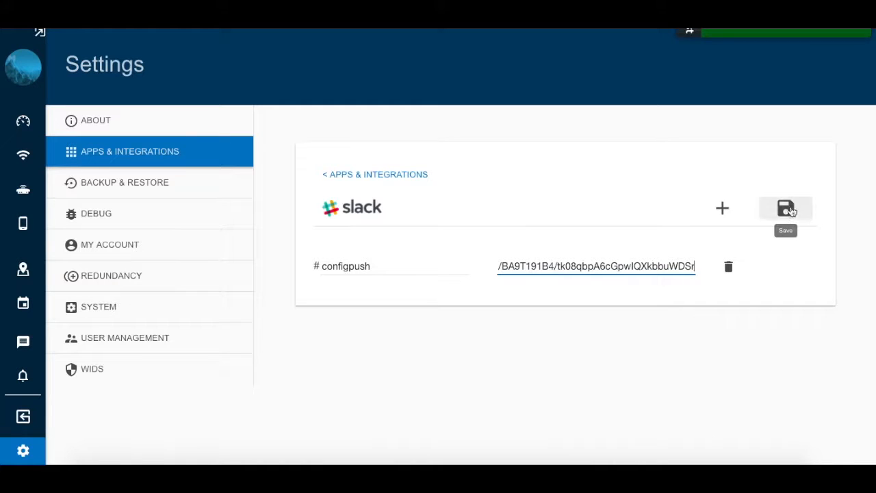
left_click(785, 213)
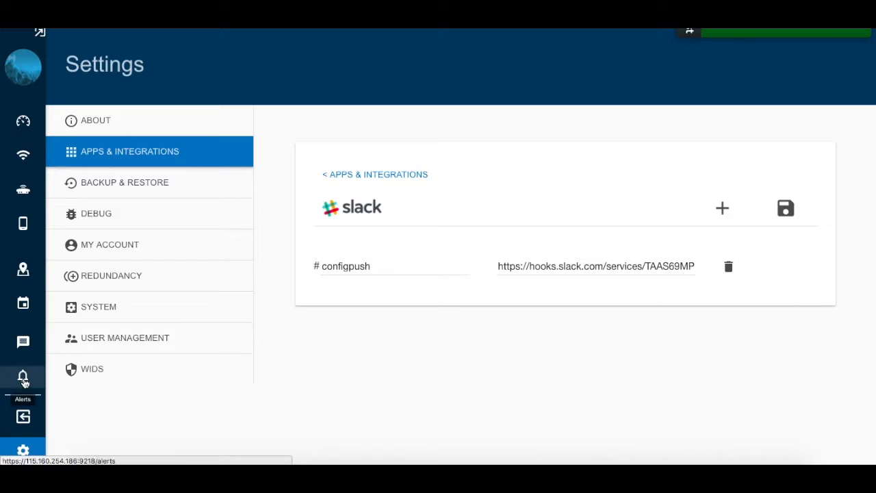
Configure the ConfigPush_Resets alert to send notifications to the Slack channel configpush, and update the alert
left_click(24, 381)
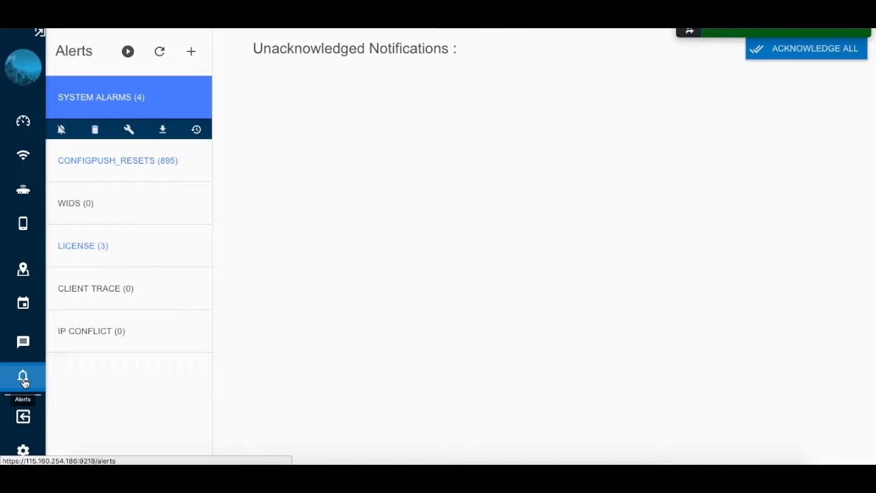
left_click(152, 165)
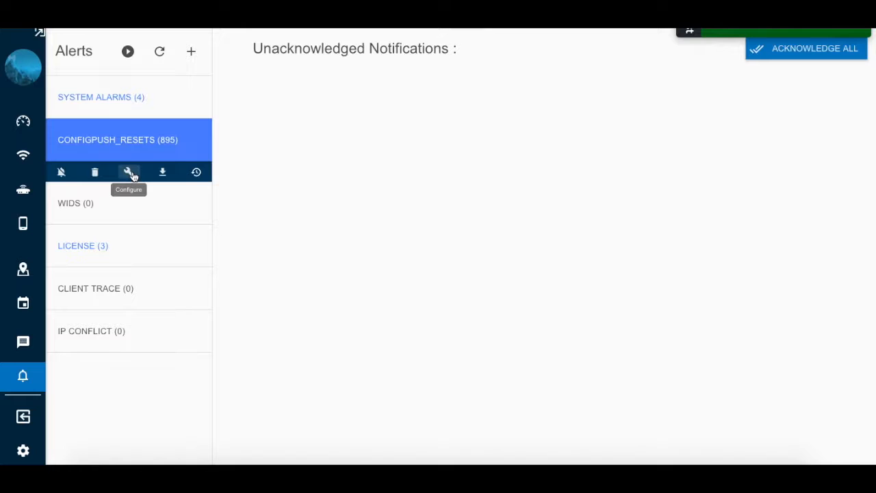
left_click(130, 173)
scroll(413, 309, "down", 3)
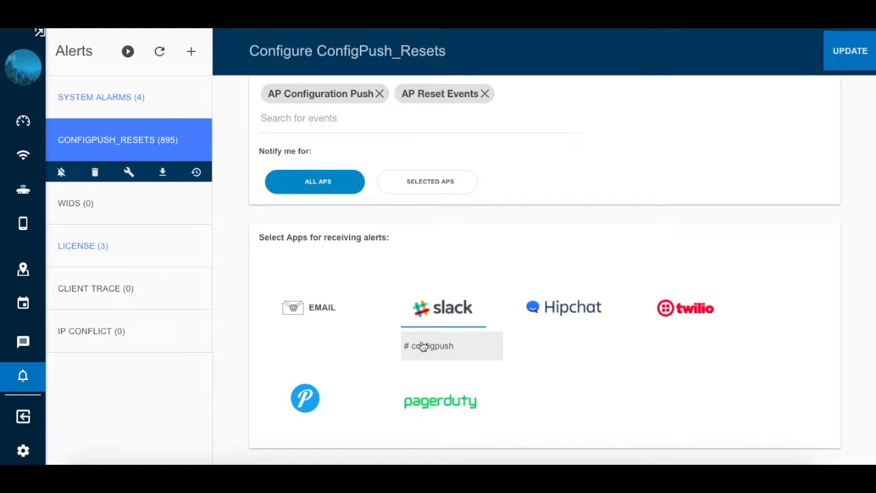
left_click(422, 346)
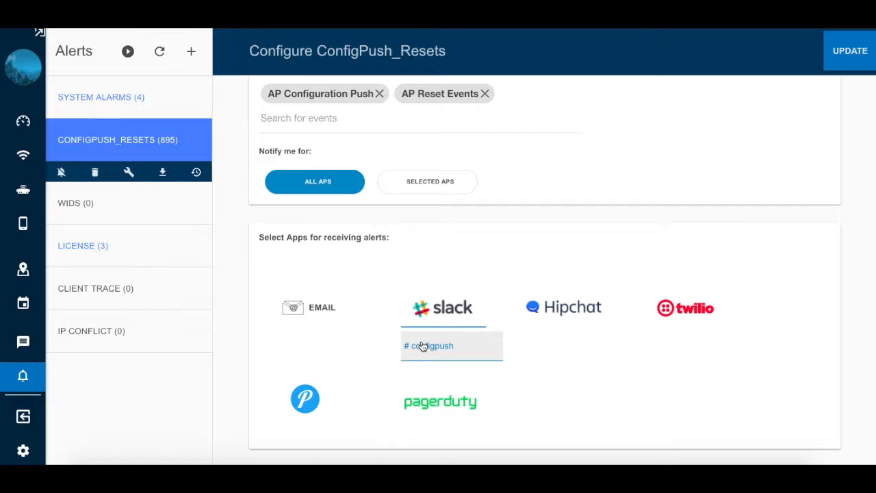
left_click(841, 49)
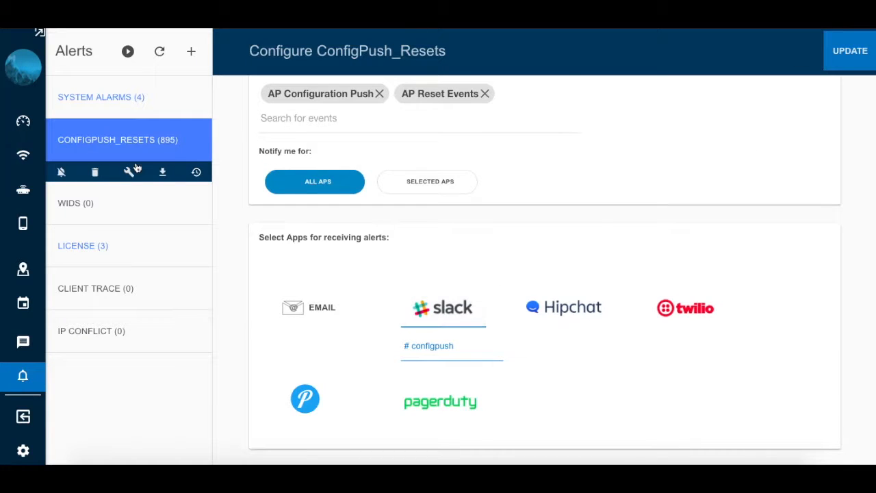
Open the configuration of access point 02:42:AC:10:00:03 from the access points list
left_click(19, 197)
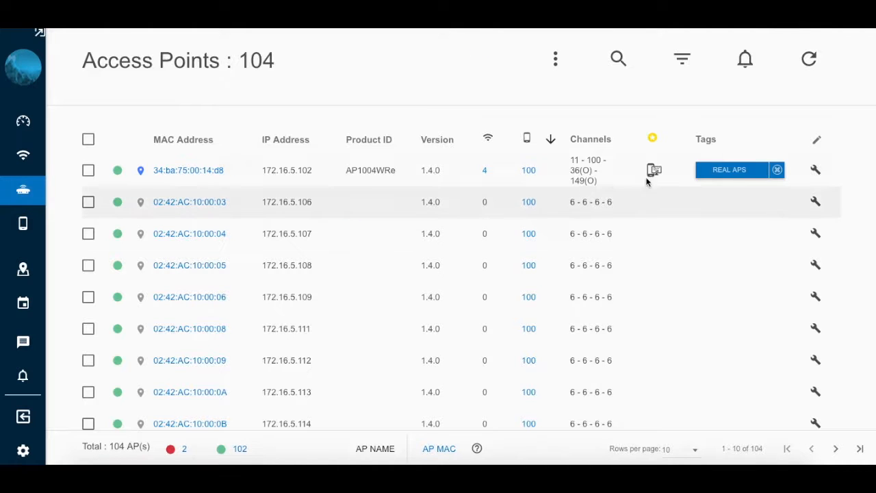
left_click(816, 203)
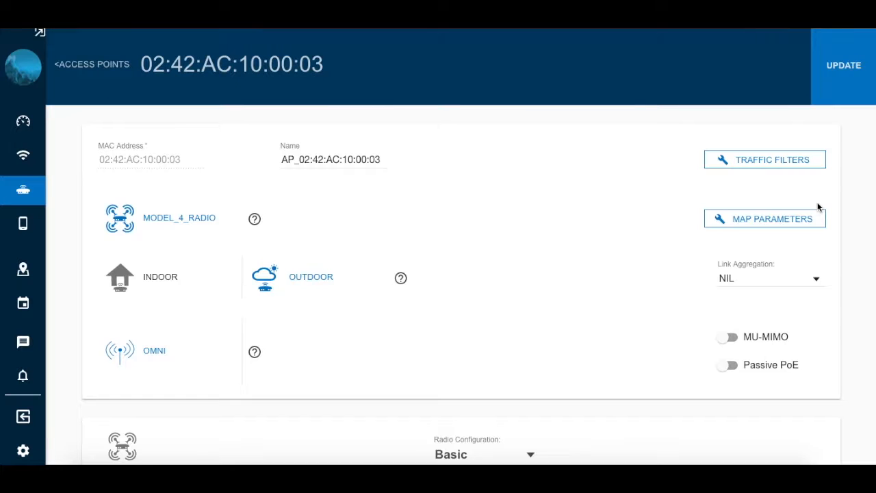
Set the Radio 2.4GHz power to 17, lower the Radio 5GHz-1 power, and update the access point configuration
scroll(664, 308, "down", 4)
left_click(664, 308)
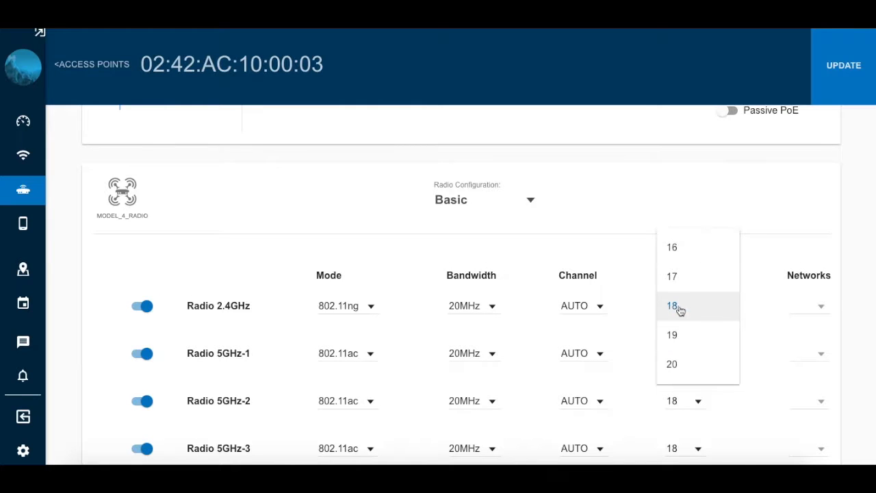
left_click(686, 283)
left_click(686, 353)
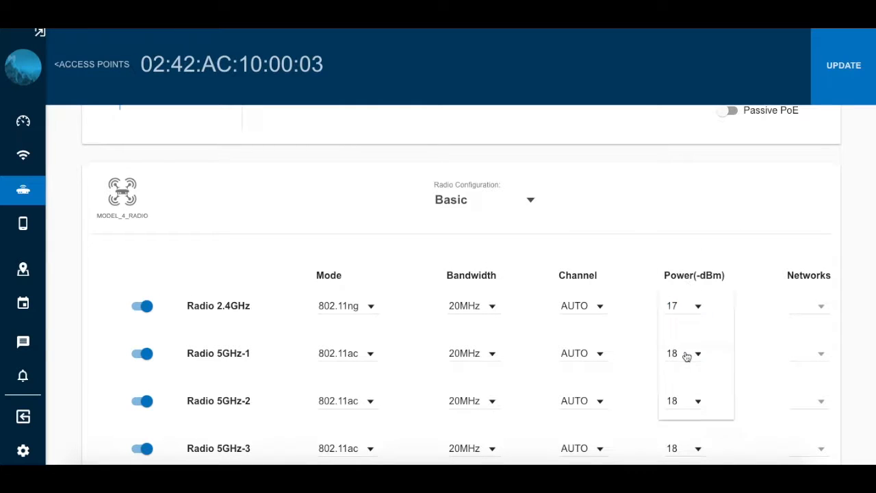
left_click(688, 322)
left_click(845, 73)
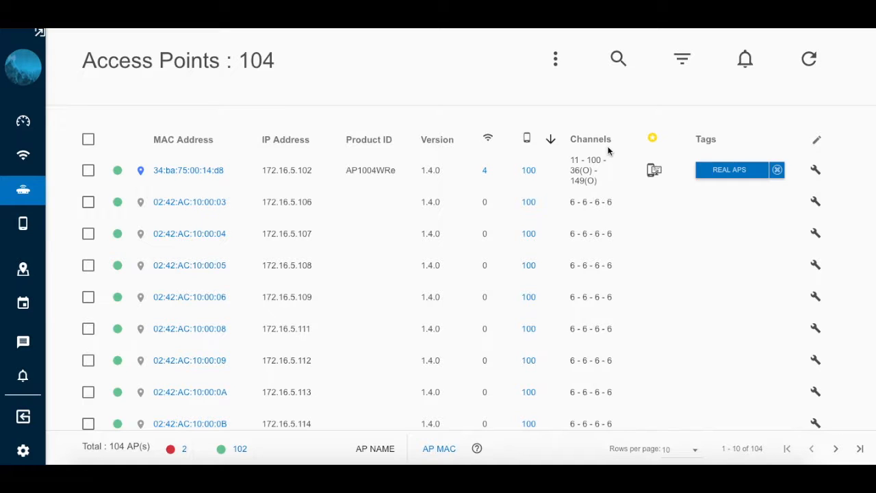
View the alerts page, and switch to Slack to check the #configpush channel for the notification, dismissing the channel's introduction
left_click(22, 377)
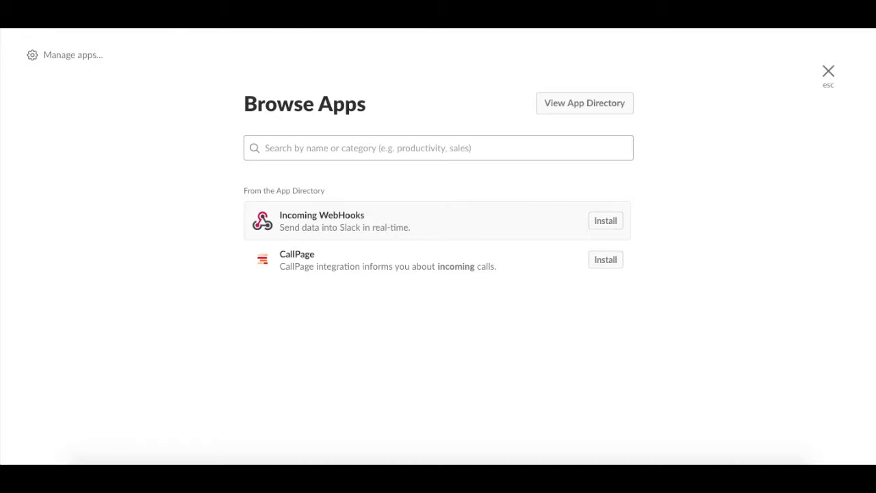
left_click(828, 72)
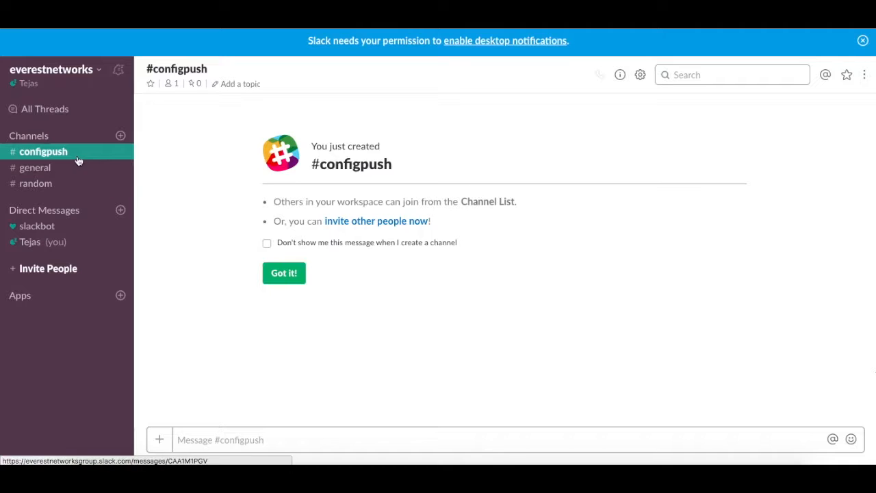
left_click(282, 273)
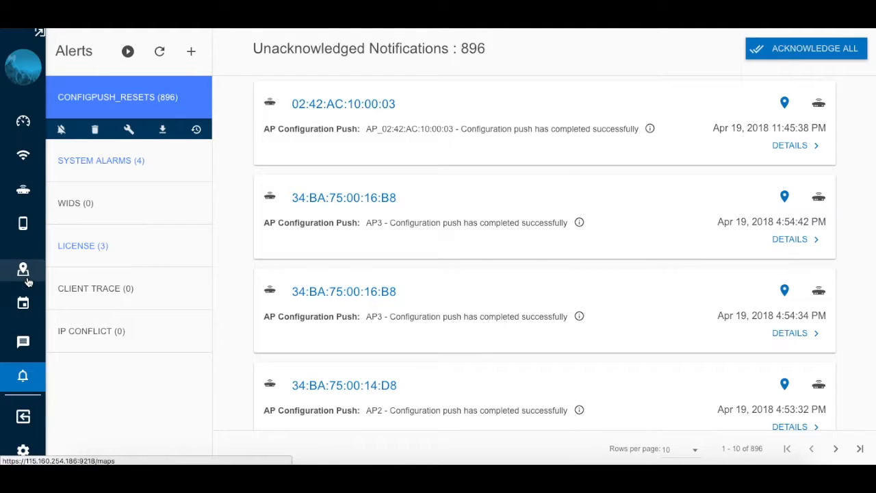
Edit the ongoing Real Madrid vs Bayern Munich event to send periodic updates to the Slack channel configpush, and save it
left_click(27, 309)
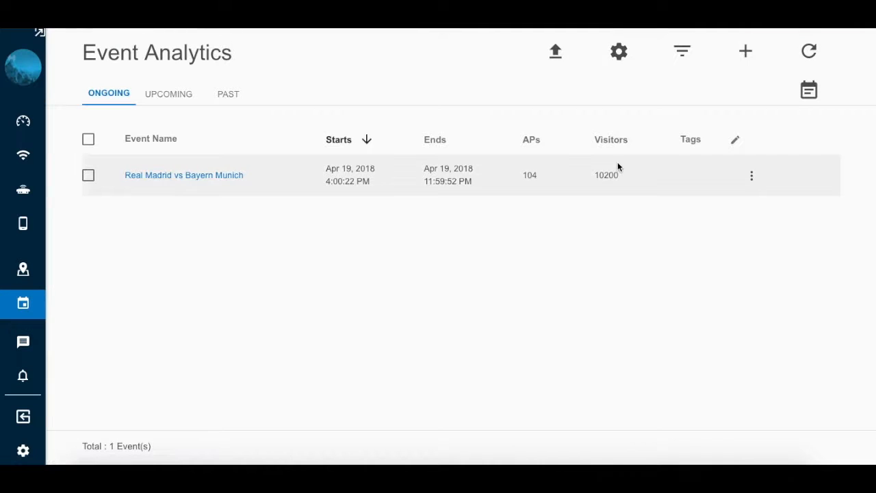
left_click(756, 182)
left_click(772, 262)
scroll(771, 264, "down", 1)
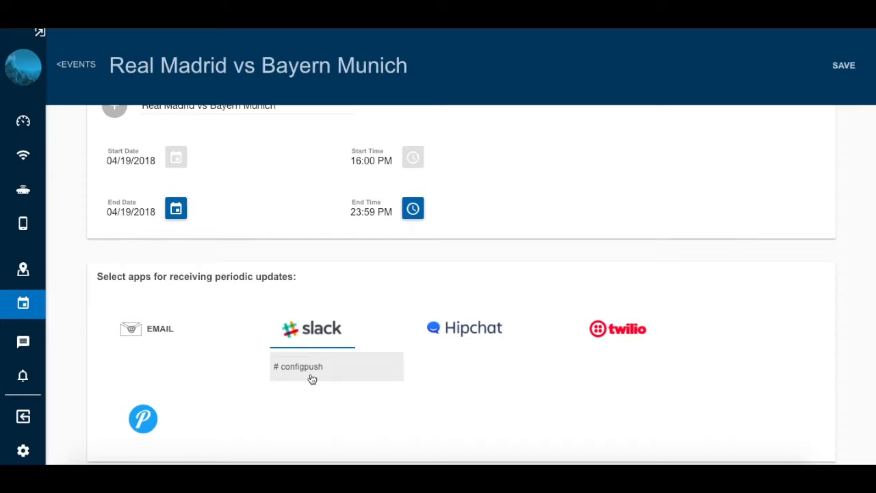
left_click(842, 67)
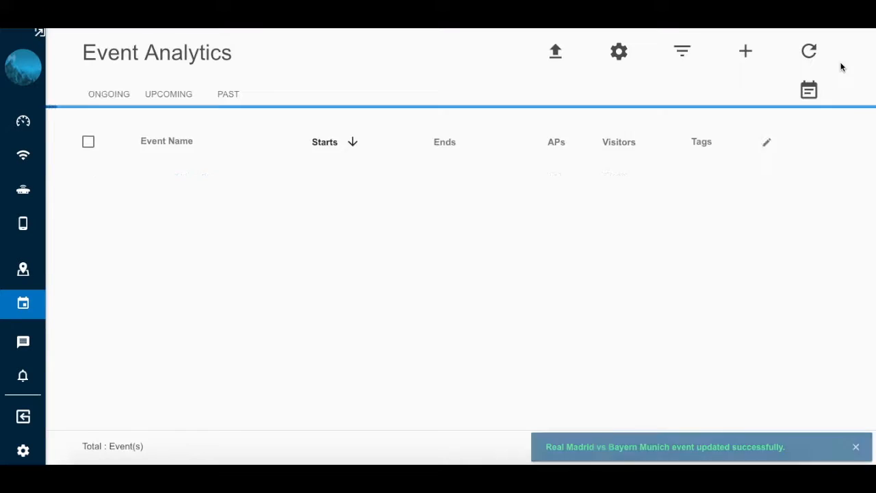